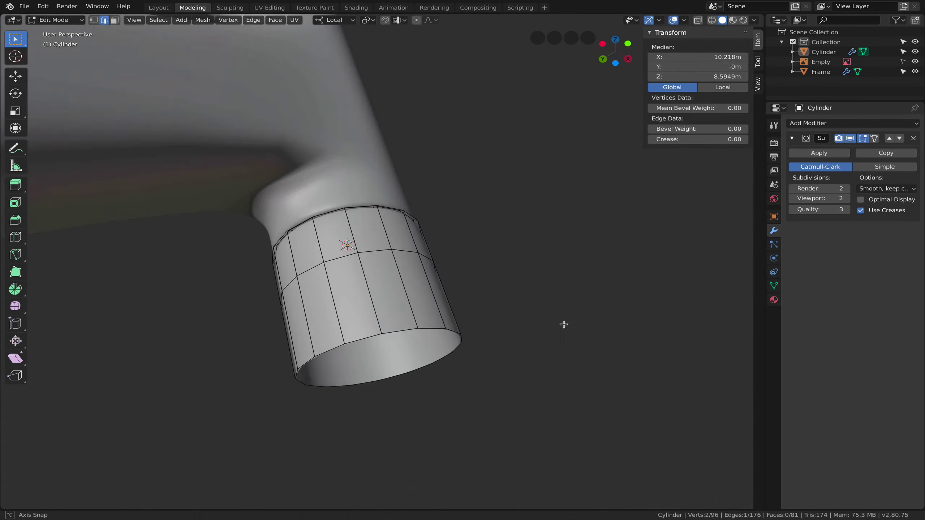
# Orbit to the fork cylinder's lower end and bring up the edge context menu for its selected edges
pyautogui.moveTo(564, 324); pyautogui.dragTo(702, 378, button='middle')
pyautogui.rightClick(480, 333)
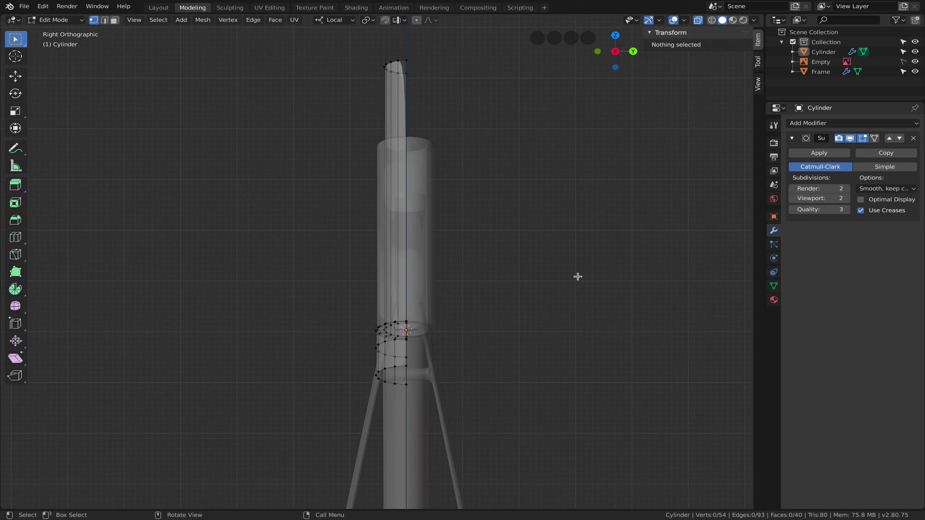
# Add a Y-axis Mirror modifier to the fork cylinder with Merge and Clipping on, plus a new edge loop
pyautogui.click(703, 274)
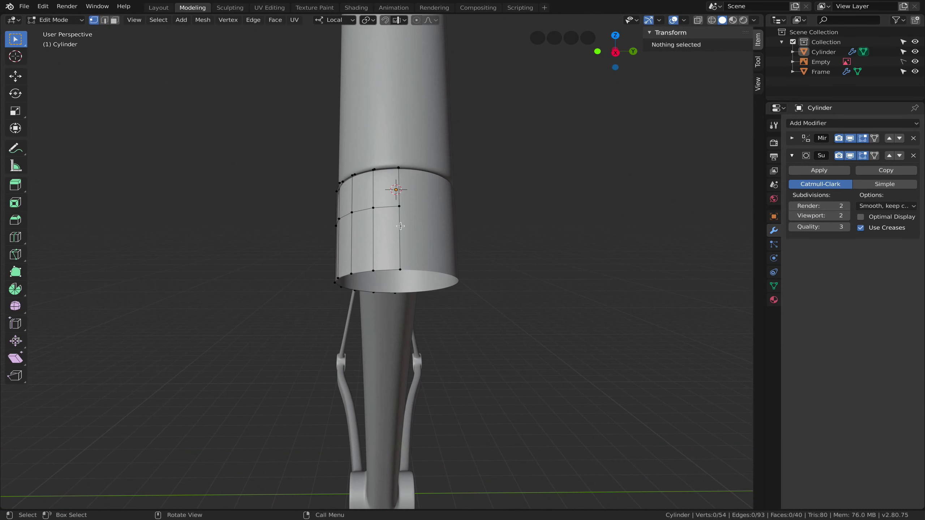
pyautogui.hotkey('ctrl', 'r')
pyautogui.click(397, 251)
pyautogui.click(466, 256)
pyautogui.moveTo(466, 256); pyautogui.dragTo(427, 288, button='middle')
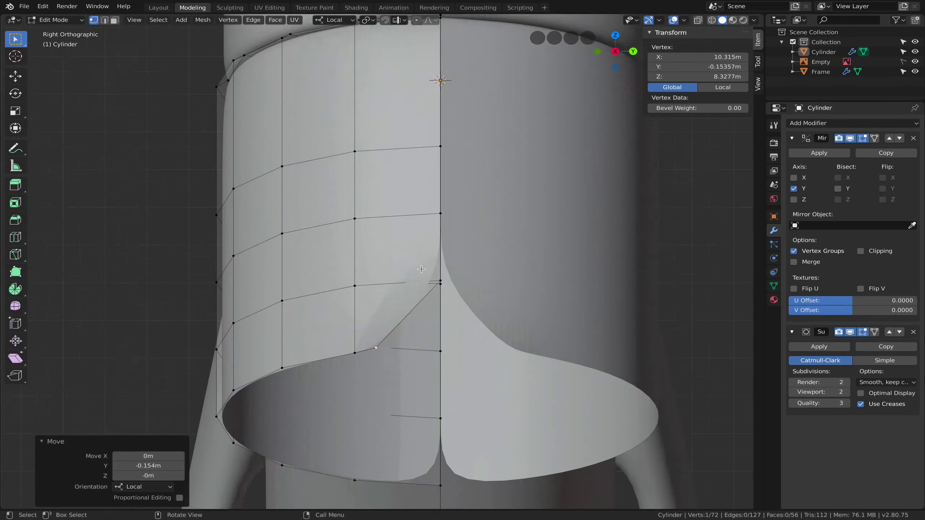
pyautogui.click(793, 261)
pyautogui.click(861, 251)
# Confirm the vertex move, collapse the Mirror panel and hide the Subdivision preview in Edit Mode
pyautogui.press('g')
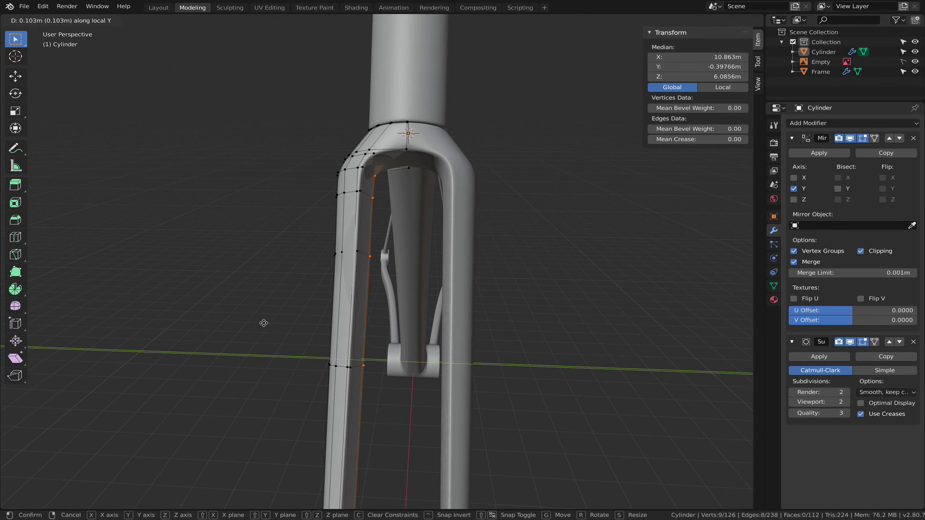
pyautogui.press('Return')
pyautogui.click(792, 138)
pyautogui.click(850, 156)
# Cut a new edge loop into the fork and switch to edge selection
pyautogui.hotkey('ctrl', 'r')
pyautogui.click(277, 154)
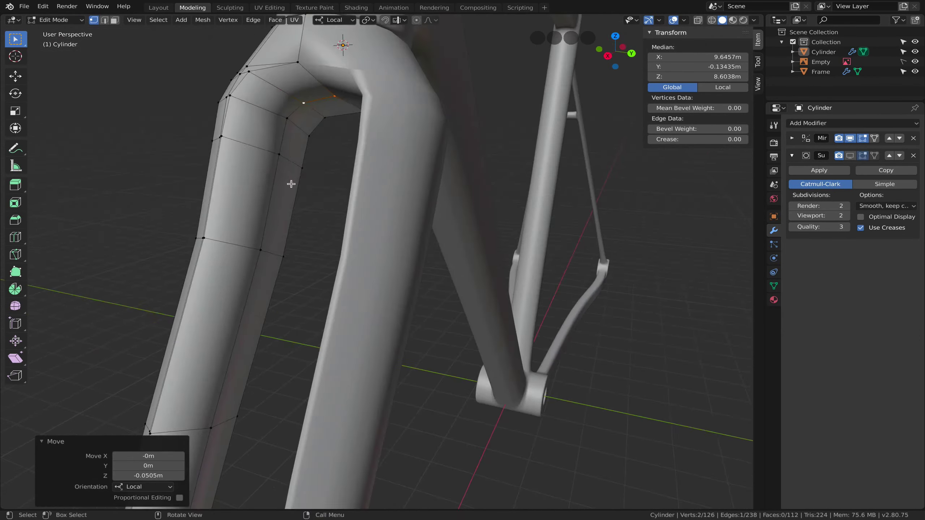
pyautogui.moveTo(328, 219)
pyautogui.mouseDown(button='middle')
pyautogui.moveTo(262, 146)
pyautogui.moveTo(407, 185)
pyautogui.moveTo(453, 179)
pyautogui.moveTo(492, 290)
pyautogui.moveTo(421, 289)
pyautogui.moveTo(516, 304)
pyautogui.moveTo(479, 154)
pyautogui.moveTo(553, 95)
pyautogui.moveTo(491, 105)
pyautogui.moveTo(587, 168)
pyautogui.mouseUp(button='middle')
pyautogui.hotkey('alt', 'a')
pyautogui.keyDown('shift'); pyautogui.click(453, 180); pyautogui.keyUp('shift')
pyautogui.press('2')
pyautogui.press('a')
# Add a centred lengthwise edge loop along the fork leg
pyautogui.press('Tab')
pyautogui.press('Tab')
pyautogui.scroll(-3, 464, 252)
pyautogui.moveTo(465, 252)
pyautogui.mouseDown(button='middle')
pyautogui.moveTo(477, 311)
pyautogui.moveTo(575, 326)
pyautogui.moveTo(563, 304)
pyautogui.moveTo(336, 261)
pyautogui.mouseUp(button='middle')
pyautogui.press('Escape')
pyautogui.hotkey('ctrl', 'r')
pyautogui.click(336, 261)
pyautogui.rightClick(336, 261)
pyautogui.scroll(-5, 335, 261)
pyautogui.scroll(6, 533, 241)
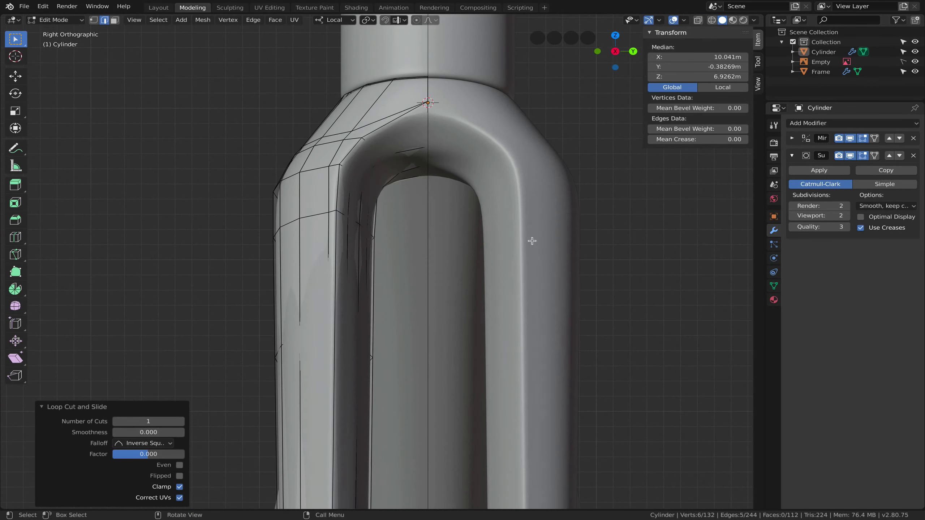
pyautogui.moveTo(532, 242)
pyautogui.mouseDown(button='middle')
pyautogui.moveTo(358, 191)
pyautogui.moveTo(386, 229)
pyautogui.moveTo(405, 229)
pyautogui.moveTo(386, 356)
pyautogui.moveTo(522, 210)
pyautogui.mouseUp(button='middle')
pyautogui.press('KP_3')
# Move the fork leg vertices along Y, checking the shape from the right side
pyautogui.press('g')
pyautogui.press('y')
pyautogui.click(346, 213)
pyautogui.press('KP_3')
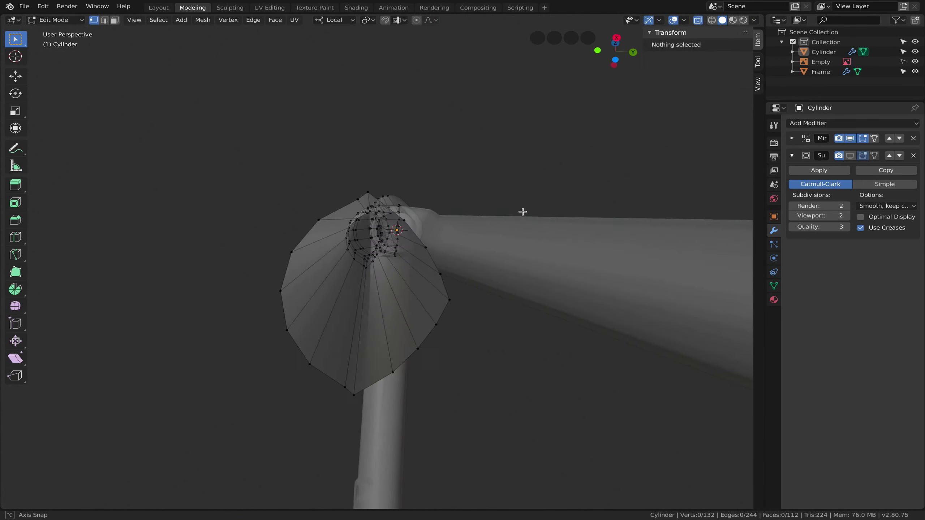
# Add a 16-vertex circle mesh at the base of the fork leg
pyautogui.hotkey('shift', 'a')
pyautogui.click(510, 355)
pyautogui.scroll(-3, 535, 370)
pyautogui.moveTo(534, 370)
pyautogui.mouseDown(button='middle')
pyautogui.moveTo(400, 328)
pyautogui.moveTo(437, 364)
pyautogui.mouseUp(button='middle')
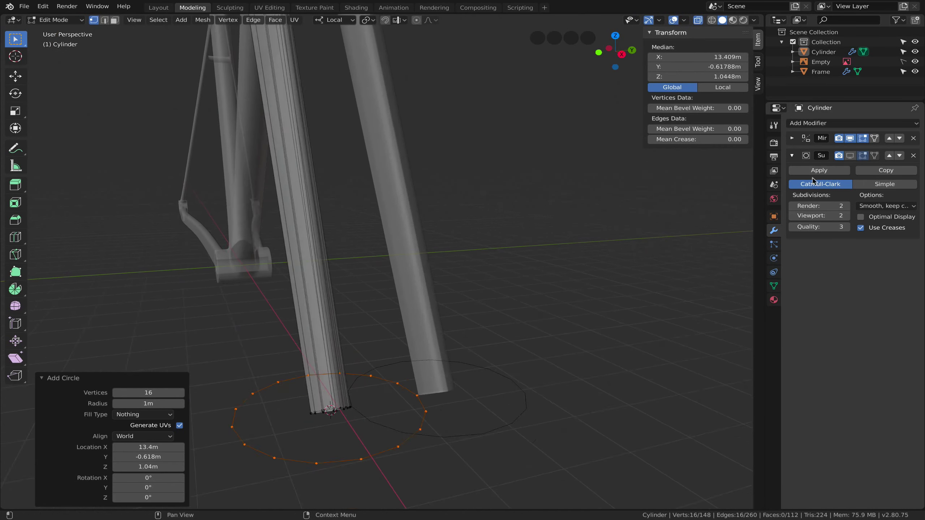
pyautogui.click(791, 138)
# Scale the circle down to the tube and rotate it -20° around Z
pyautogui.press('s')
pyautogui.click(455, 376)
pyautogui.press('r')
pyautogui.press('z')
pyautogui.press('z')
pyautogui.write('-20')
pyautogui.press('Return')
pyautogui.press('KP_1')
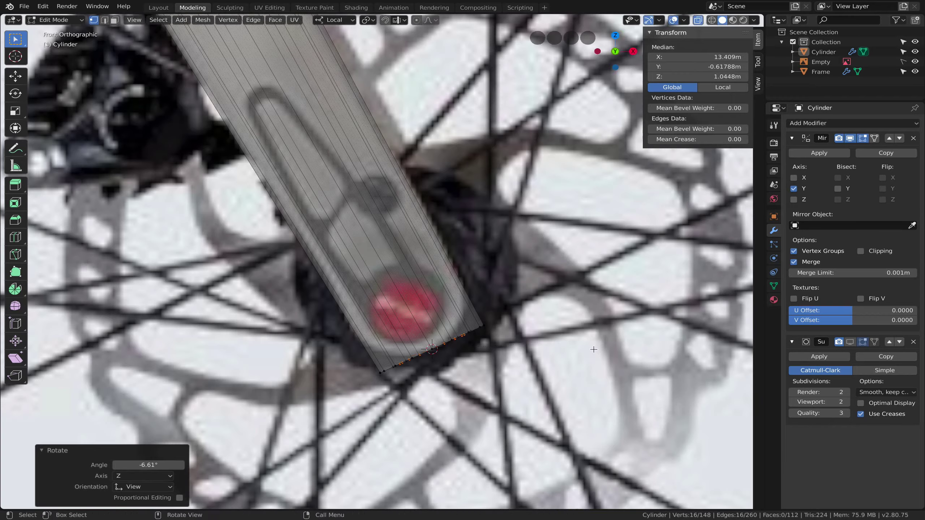
# Spread two ring vertices apart along X and move ring vertices along Y
pyautogui.moveTo(594, 349)
pyautogui.mouseDown(button='middle')
pyautogui.moveTo(497, 311)
pyautogui.moveTo(527, 250)
pyautogui.mouseUp(button='middle')
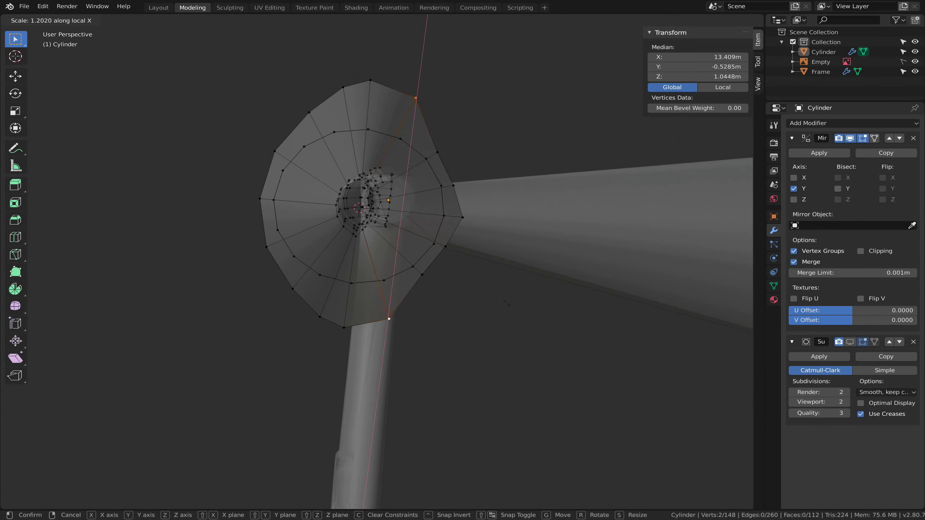
pyautogui.press('s')
pyautogui.press('x')
pyautogui.click(551, 310)
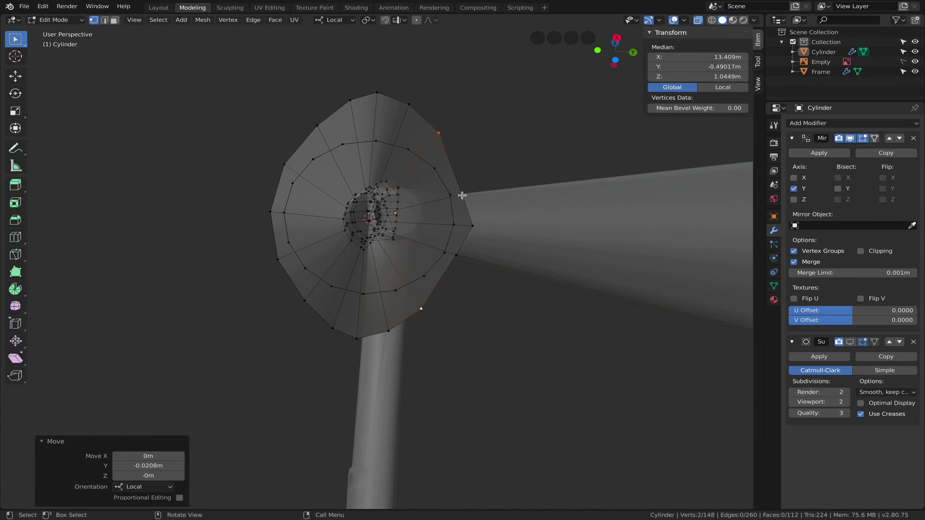
pyautogui.press('s')
pyautogui.click(533, 300)
pyautogui.press('g')
pyautogui.click(479, 125)
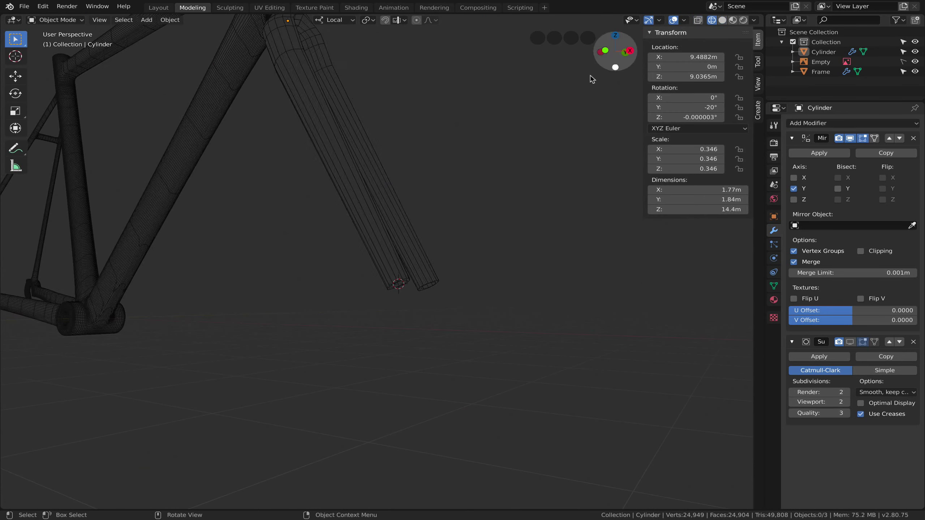
# Orbit around the fork tubes and out to the whole bike frame, toggling Edit Mode
pyautogui.moveTo(459, 268); pyautogui.dragTo(517, 238, button='middle')
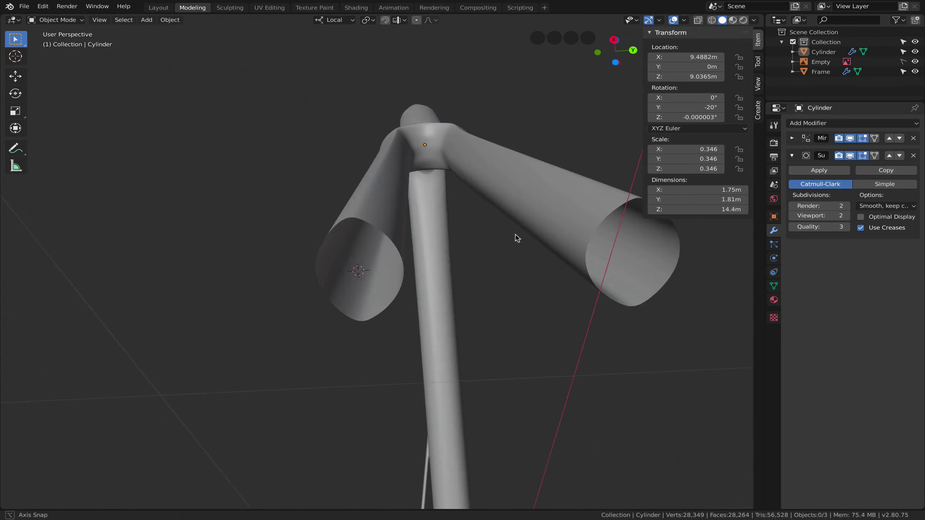
pyautogui.moveTo(528, 201); pyautogui.dragTo(434, 209, button='middle')
pyautogui.press('Tab')
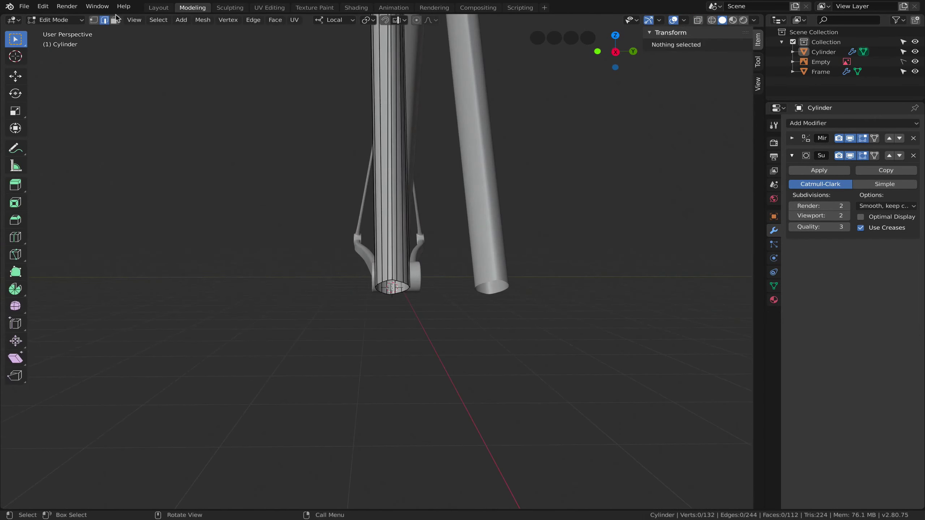
pyautogui.press('Tab')
pyautogui.scroll(-5, 524, 316)
pyautogui.moveTo(524, 316)
pyautogui.mouseDown(button='middle')
pyautogui.moveTo(437, 302)
pyautogui.moveTo(464, 265)
pyautogui.moveTo(452, 215)
pyautogui.moveTo(242, 202)
pyautogui.mouseUp(button='middle')
pyautogui.press('Tab')
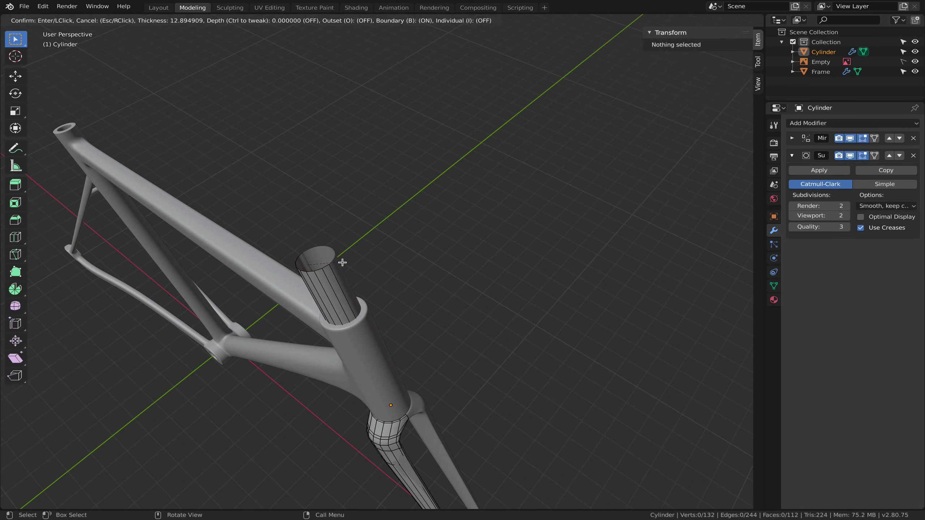
# Inset the steerer tube's top face and enable Merge on the Mirror modifier
pyautogui.click(374, 272)
pyautogui.moveTo(374, 272); pyautogui.dragTo(526, 283, button='middle')
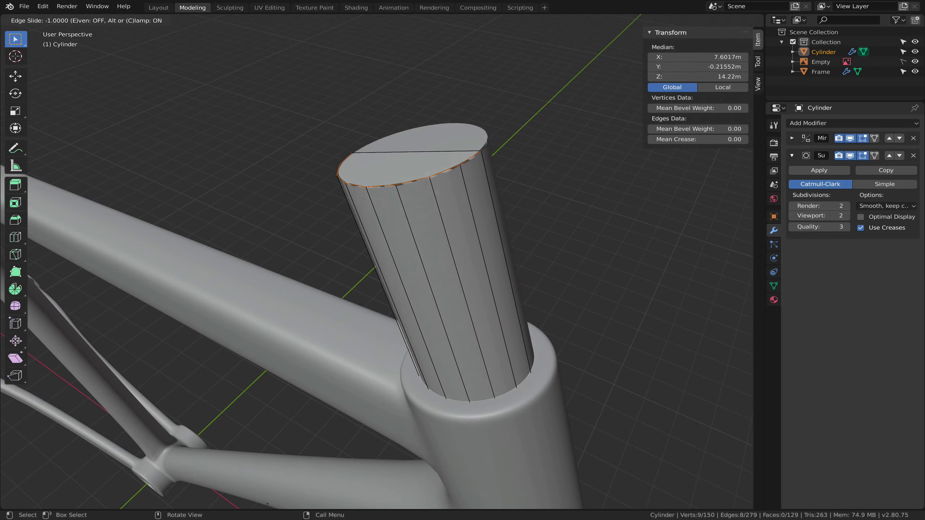
pyautogui.press('i')
pyautogui.press('Escape')
pyautogui.moveTo(406, 169); pyautogui.dragTo(479, 244, button='middle')
pyautogui.keyDown('alt'); pyautogui.click(479, 245); pyautogui.keyUp('alt')
pyautogui.click(792, 138)
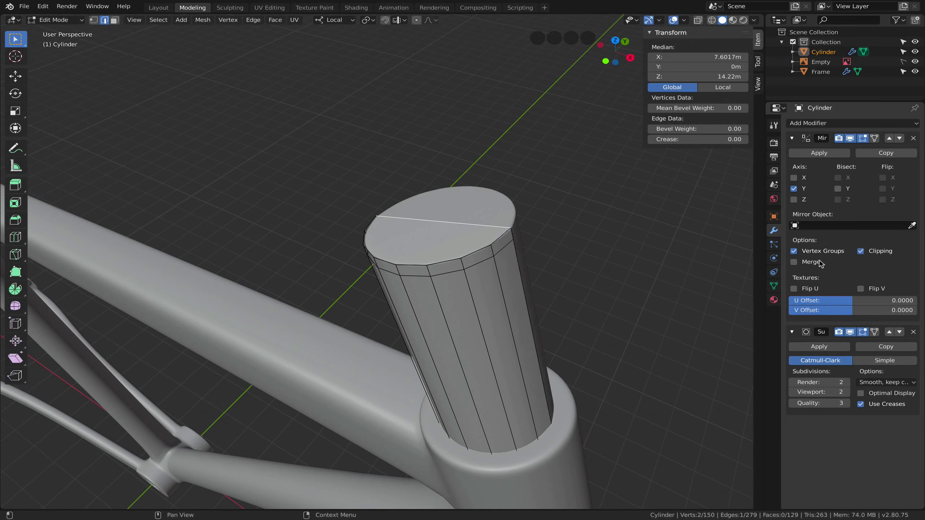
pyautogui.press('x')
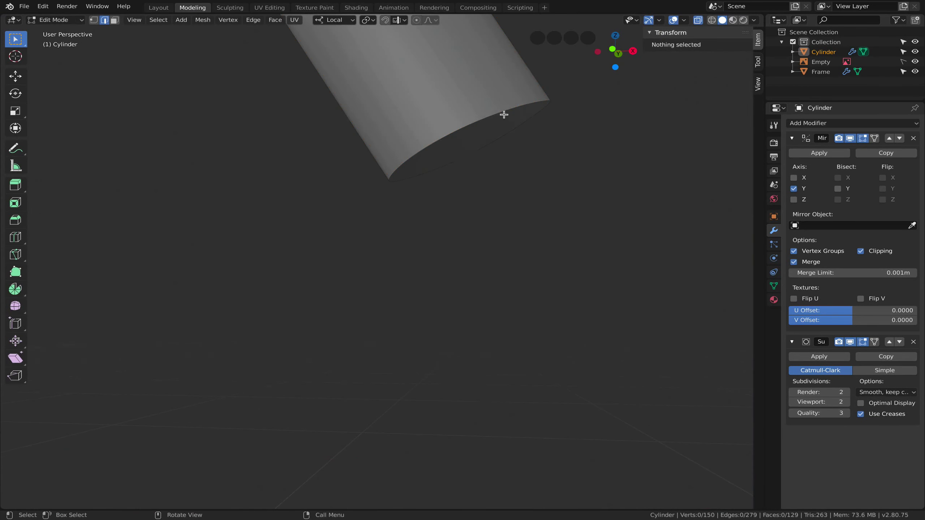
pyautogui.click(423, 217)
pyautogui.press('i')
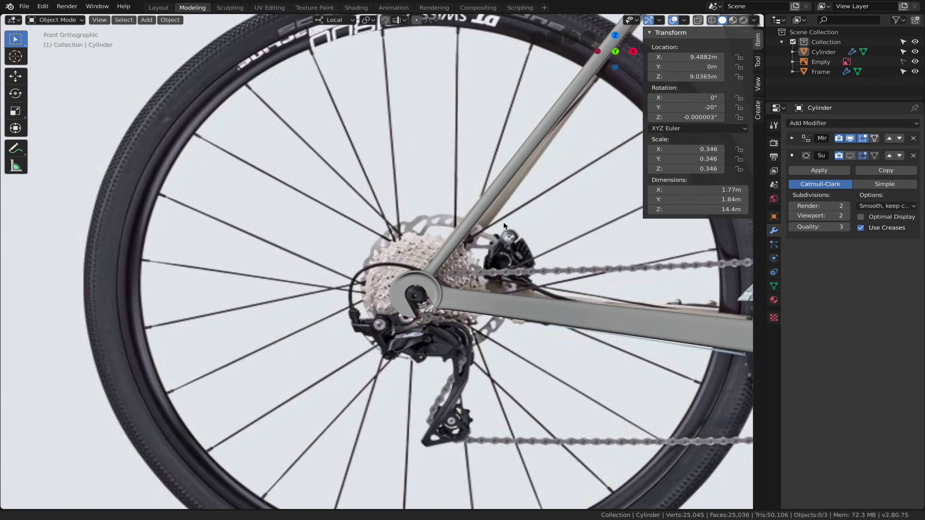
# Snap the 3D cursor to the rear dropout and add a wheel-sized cylinder there
pyautogui.hotkey('shift', 's')
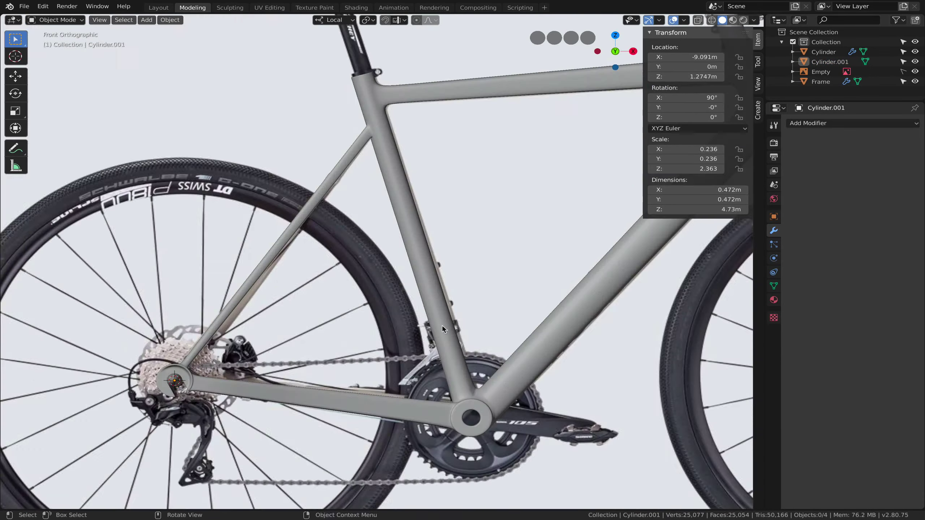
pyautogui.moveTo(441, 327); pyautogui.dragTo(423, 310, button='middle')
pyautogui.hotkey('shift', 'a')
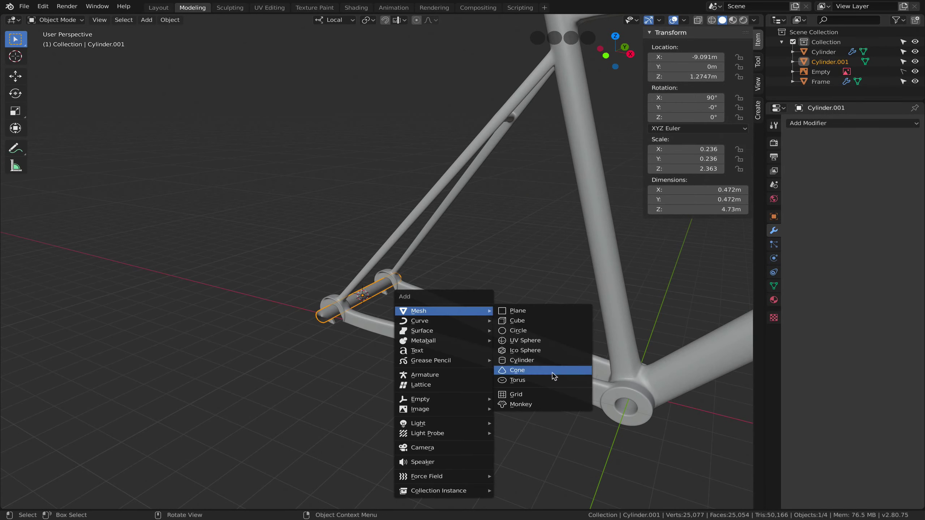
pyautogui.click(539, 374)
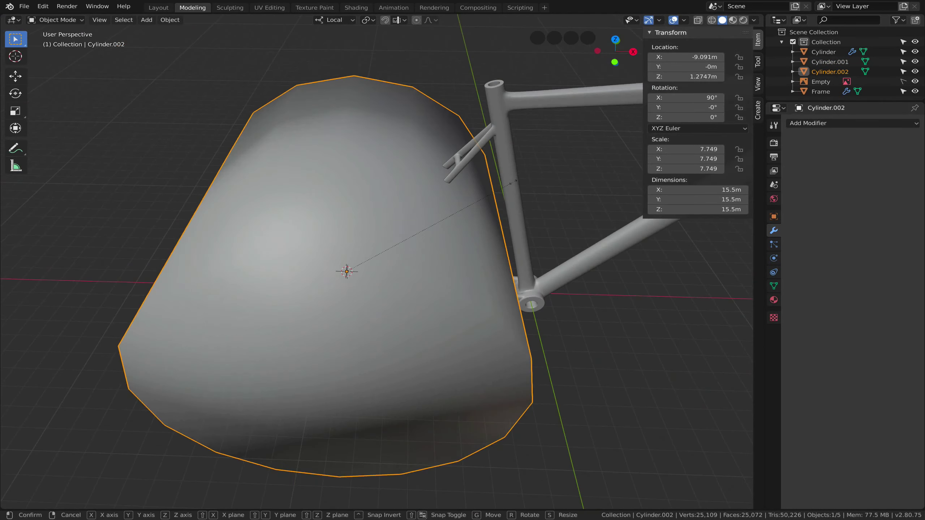
pyautogui.click(450, 254)
pyautogui.press('ctrl+KP_3')
pyautogui.hotkey('alt', 'a')
pyautogui.press('n')
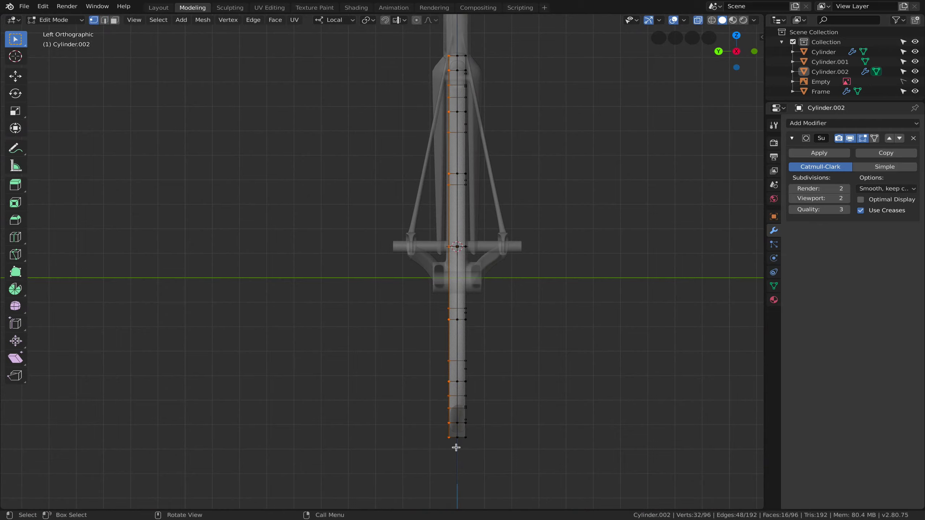
# Select the wheel ring and slide an edge loop into place on the tire
pyautogui.click(535, 384)
pyautogui.moveTo(535, 384)
pyautogui.mouseDown(button='middle')
pyautogui.moveTo(715, 227)
pyautogui.moveTo(706, 201)
pyautogui.mouseUp(button='middle')
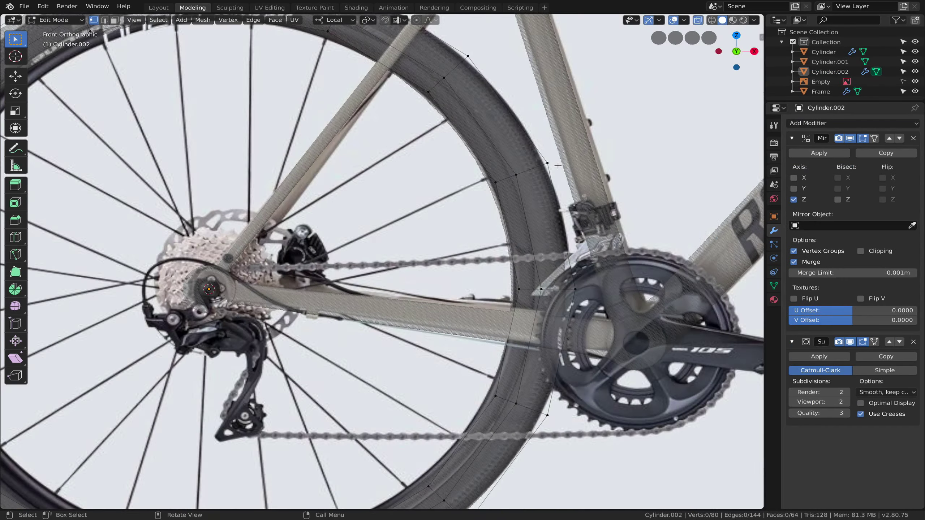
pyautogui.click(552, 158)
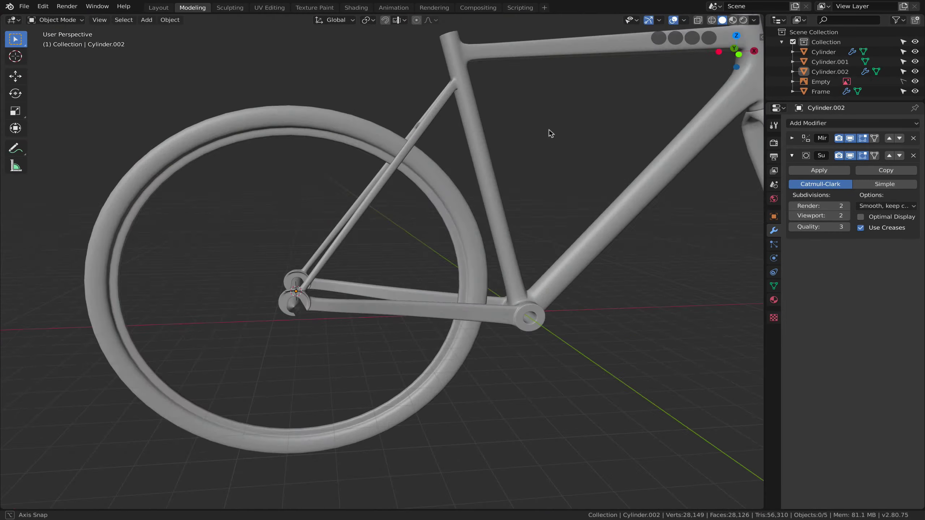
# Return to Object Mode and orbit to a perspective view of both wheels
pyautogui.press('Tab')
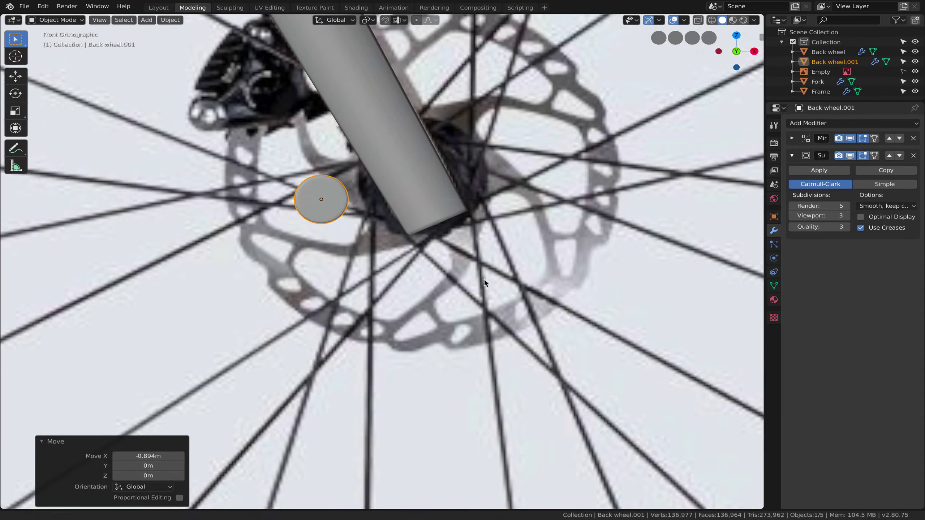
pyautogui.moveTo(394, 312); pyautogui.dragTo(598, 228, button='middle')
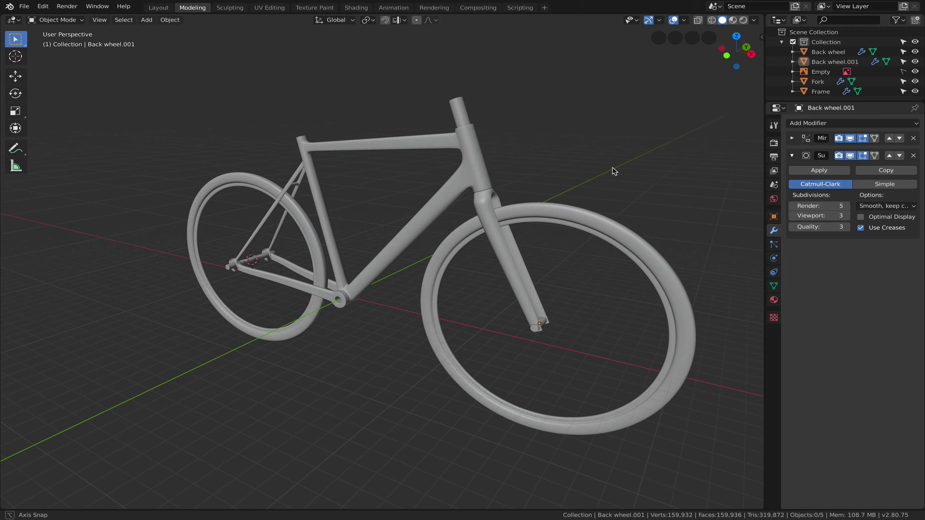
# Inspect the bike from several angles and save it as rose pro cross gravel.blend
pyautogui.moveTo(613, 171); pyautogui.dragTo(633, 162, button='middle')
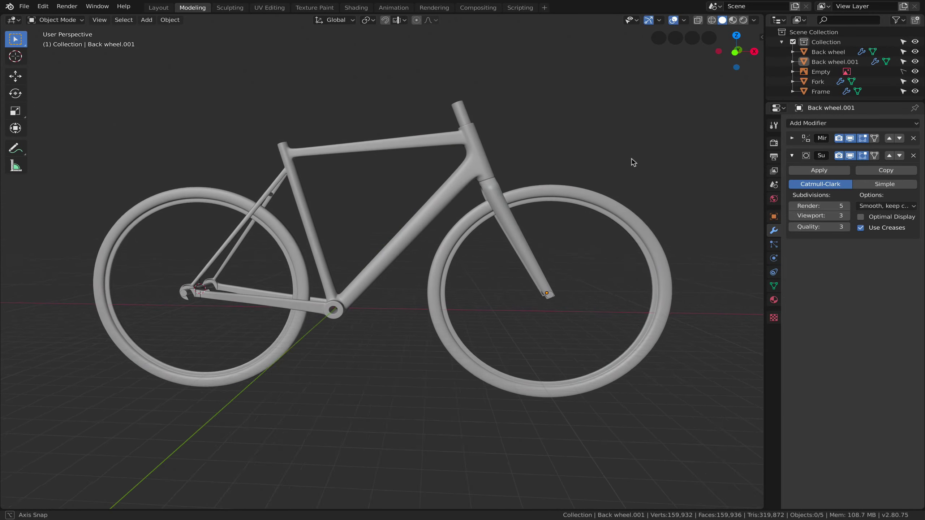
pyautogui.moveTo(407, 193)
pyautogui.mouseDown(button='middle')
pyautogui.moveTo(378, 200)
pyautogui.moveTo(519, 213)
pyautogui.moveTo(590, 188)
pyautogui.moveTo(602, 159)
pyautogui.moveTo(585, 219)
pyautogui.moveTo(550, 222)
pyautogui.moveTo(469, 205)
pyautogui.moveTo(454, 193)
pyautogui.moveTo(467, 179)
pyautogui.moveTo(417, 171)
pyautogui.mouseUp(button='middle')
pyautogui.scroll(3, 469, 206)
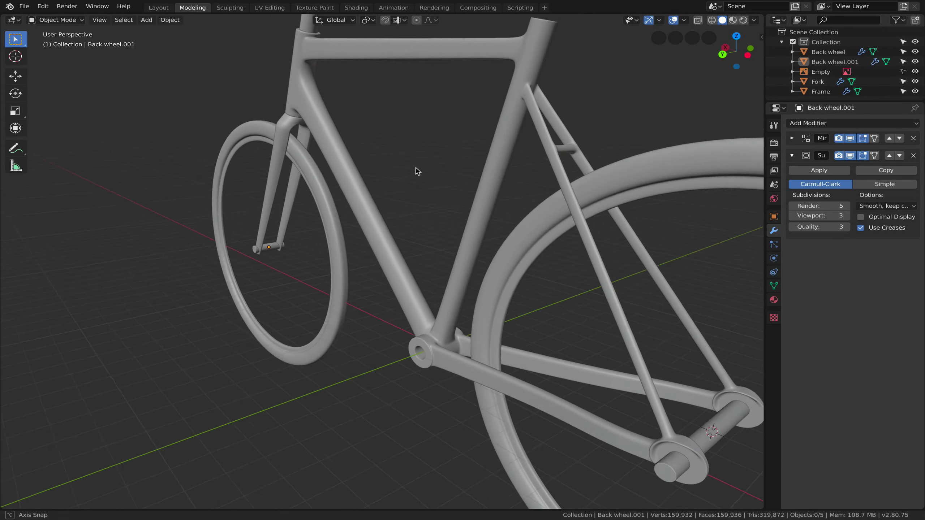
pyautogui.scroll(-3, 416, 171)
pyautogui.moveTo(507, 180)
pyautogui.mouseDown(button='middle')
pyautogui.moveTo(377, 180)
pyautogui.moveTo(421, 192)
pyautogui.moveTo(405, 184)
pyautogui.mouseUp(button='middle')
pyautogui.scroll(-1, 404, 191)
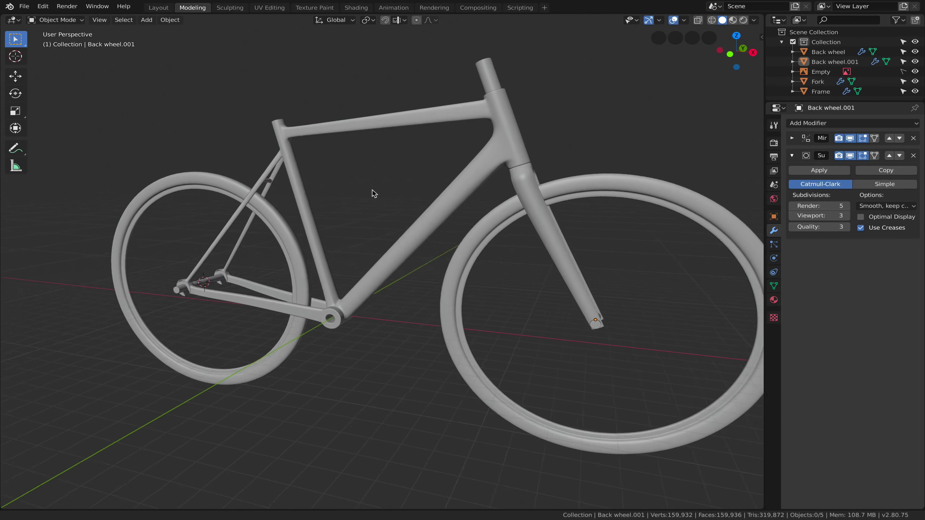
pyautogui.scroll(-2, 373, 191)
pyautogui.scroll(-1, 390, 198)
pyautogui.scroll(2, 373, 200)
pyautogui.scroll(1, 382, 203)
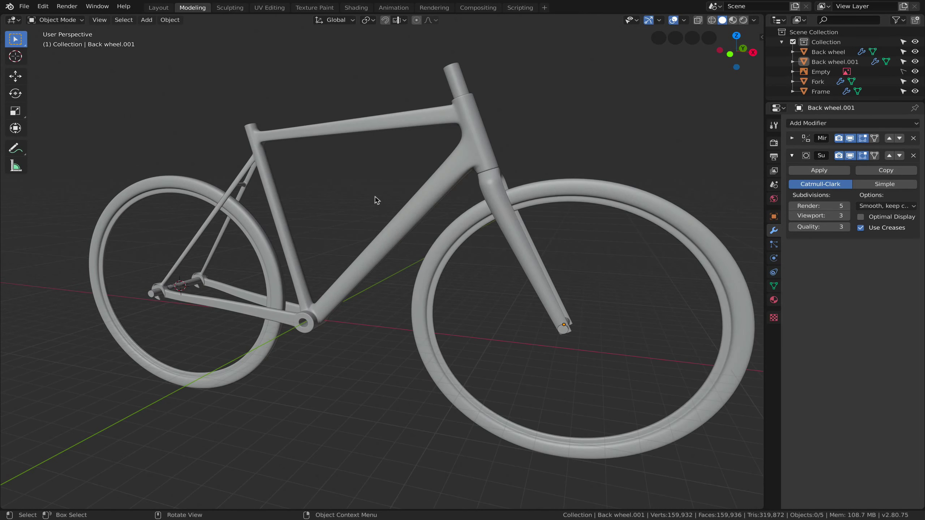
pyautogui.scroll(-1, 373, 198)
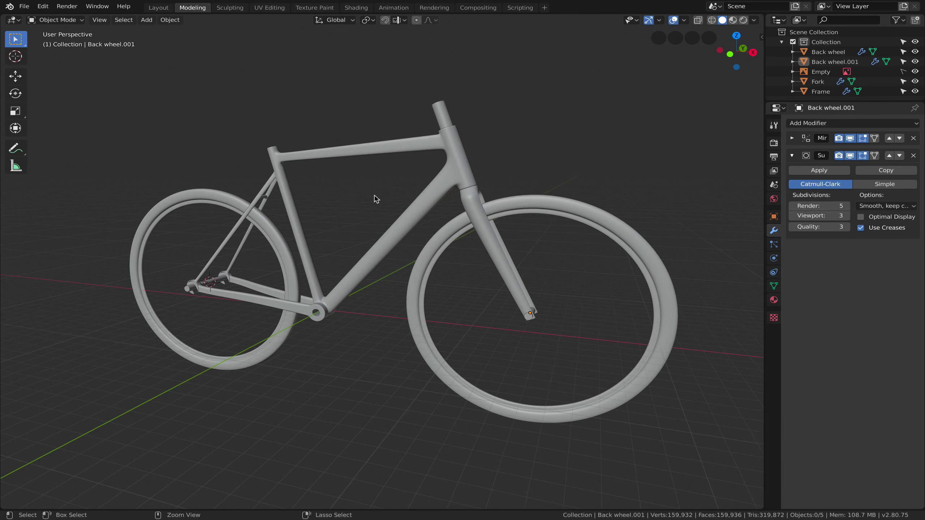
pyautogui.hotkey('ctrl', 's')
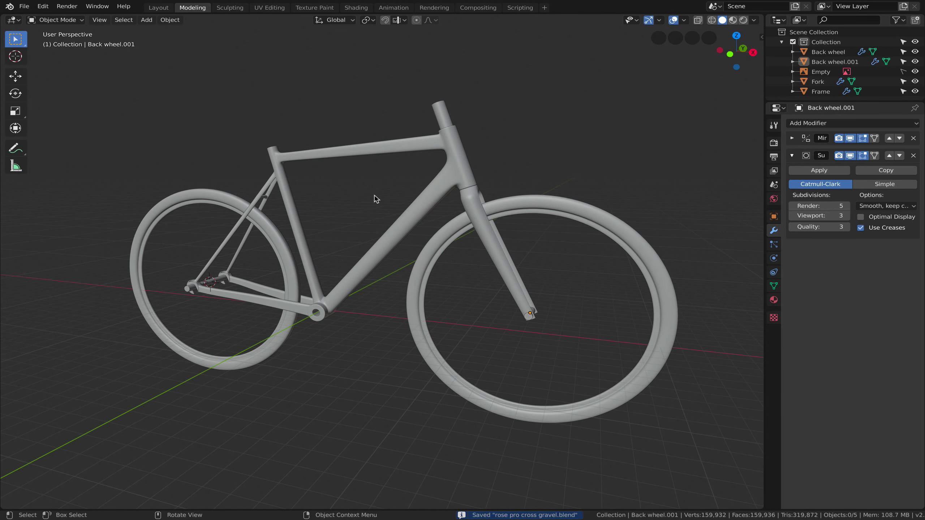